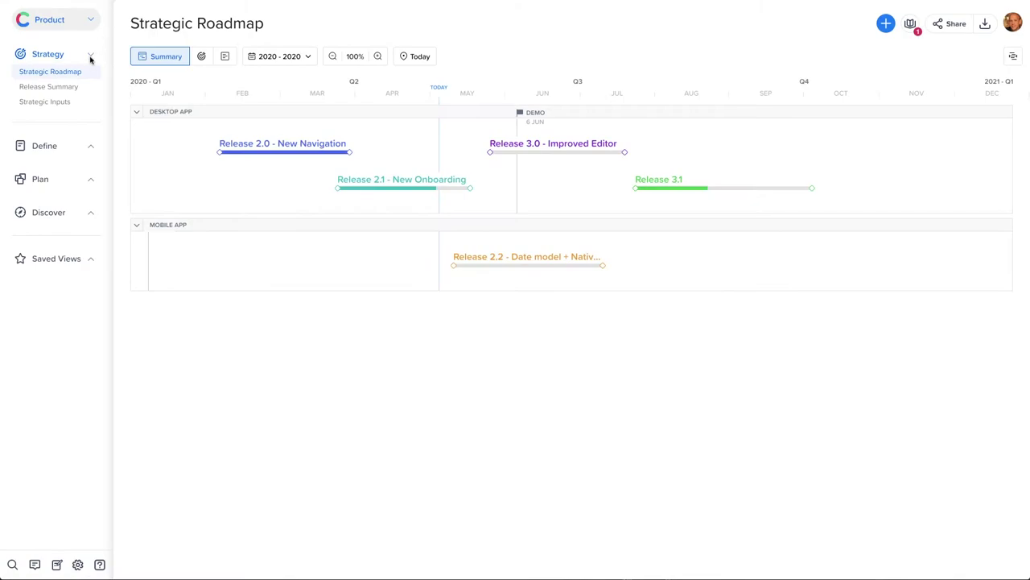
Collapse the strategy pages, open Story Mapping under Define, and bring up the product list
click(91, 58)
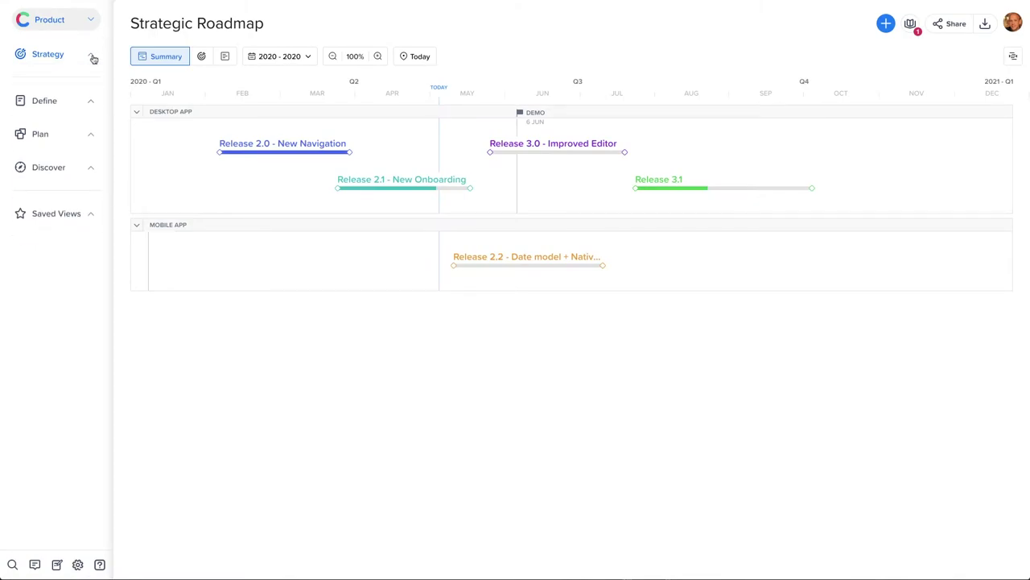
click(91, 103)
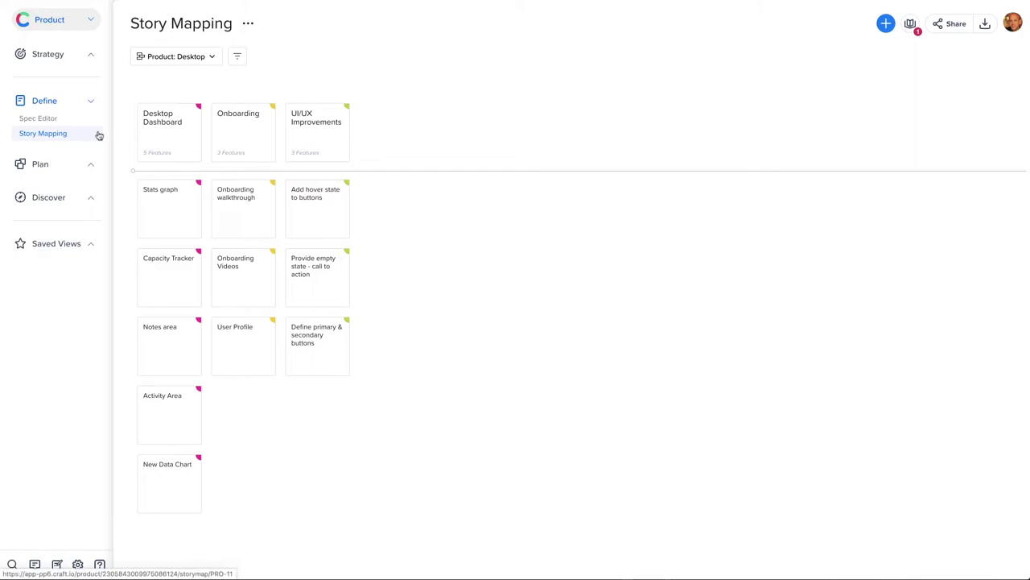
mouse_move(368, 129)
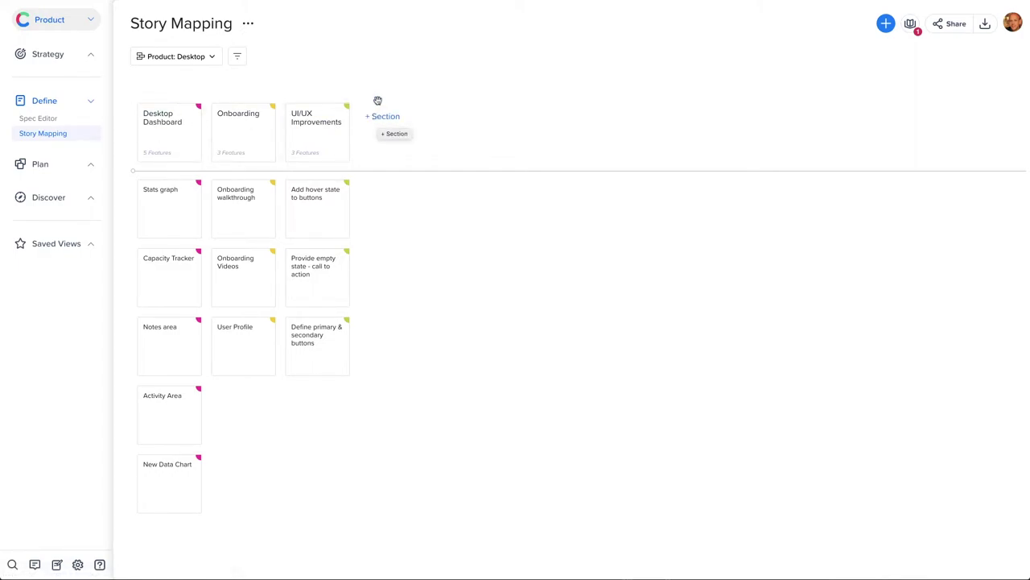
click(216, 58)
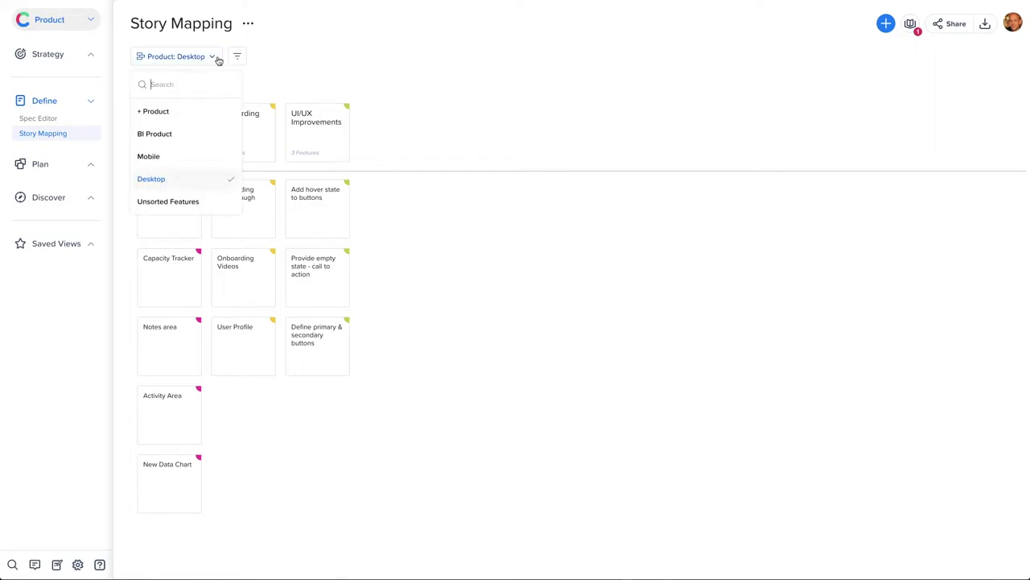
Keep Desktop as the product and add a new section titled Editor
click(209, 185)
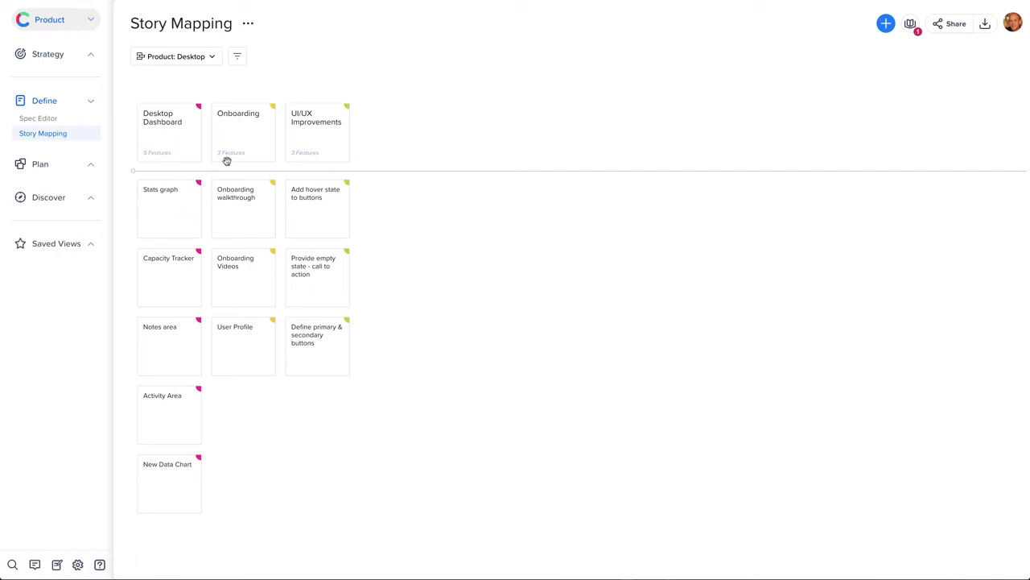
click(341, 85)
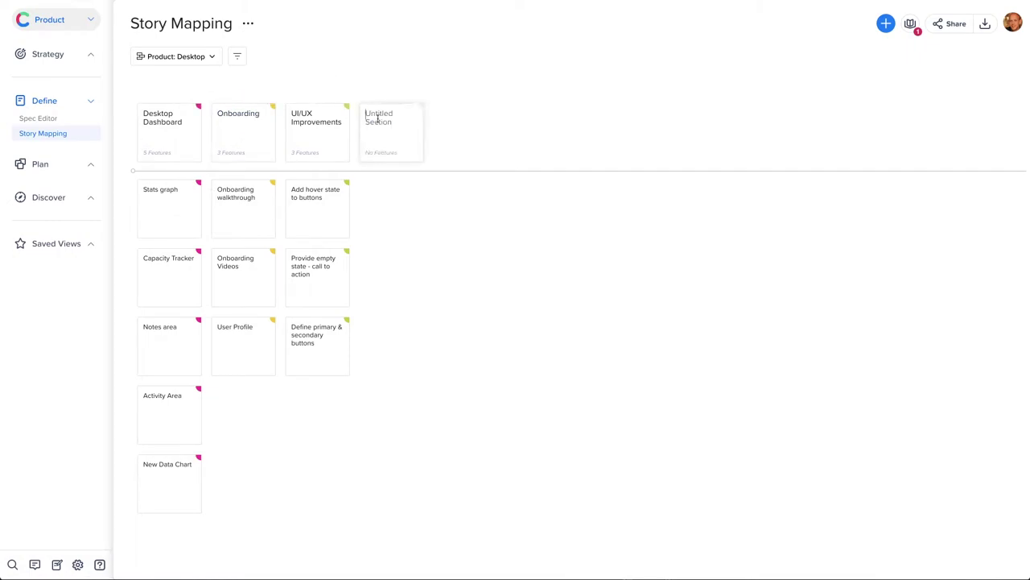
text(Editor)
click(383, 197)
Add Drag&Drop, HTML Block and Image Block feature cards under Editor
mouse_move(373, 194)
click(375, 191)
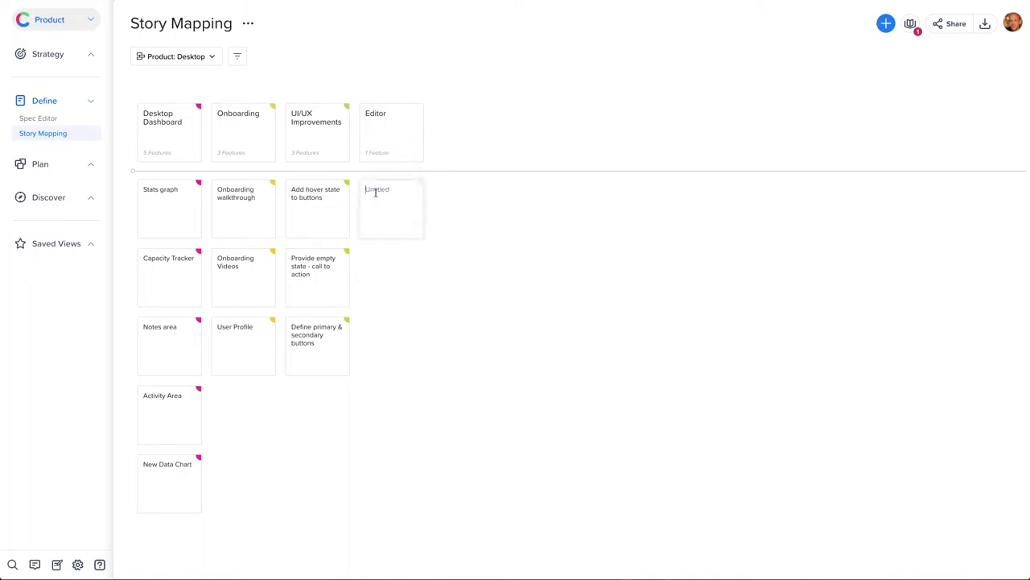
text(Drag&Drop)
click(369, 261)
text(H)
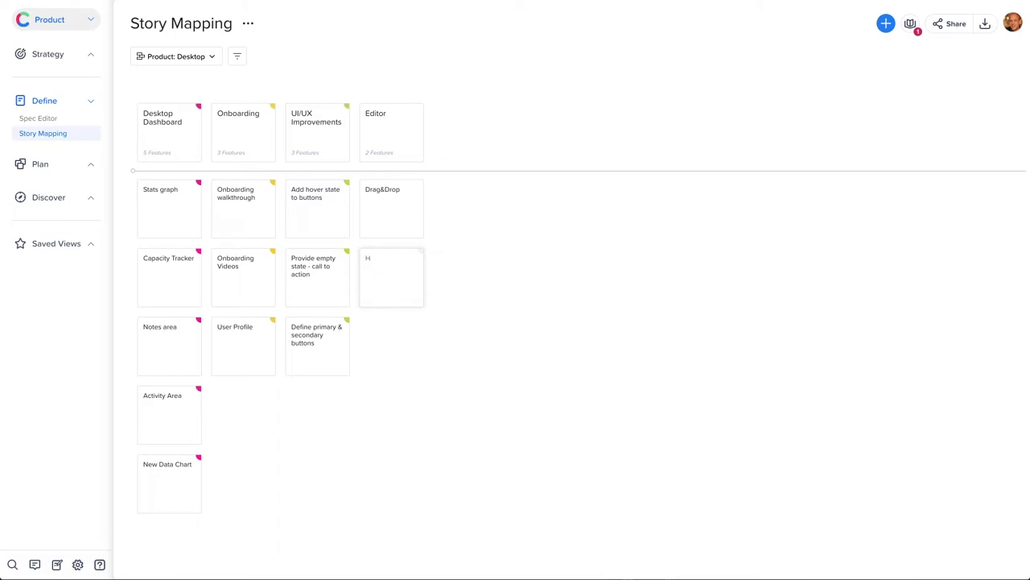
text(TML Block)
click(373, 328)
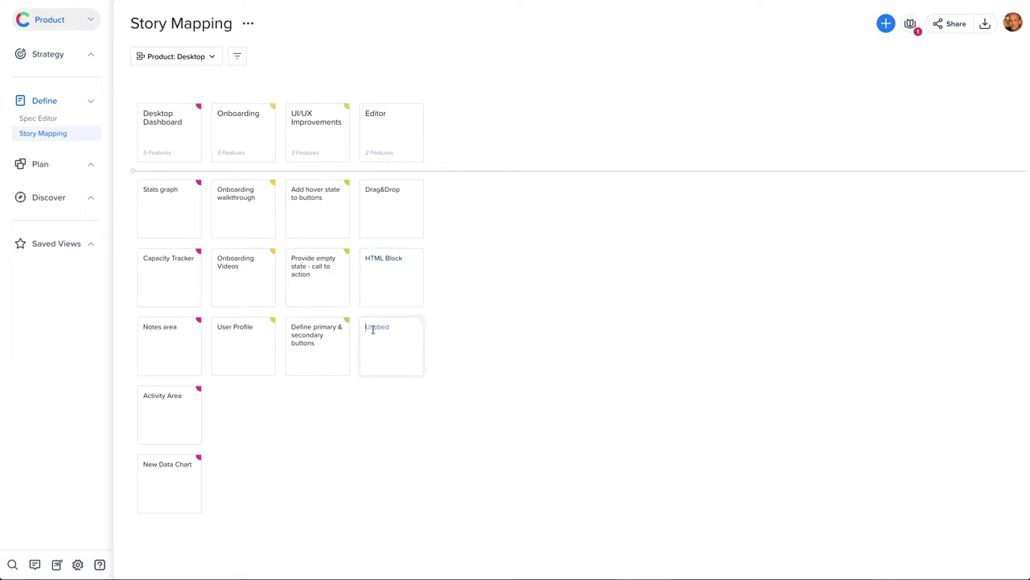
text(Image Blo)
text(ck)
Move Activity Area into row two and User Profile into row one, with a release line below
click(448, 339)
mouse_move(134, 244)
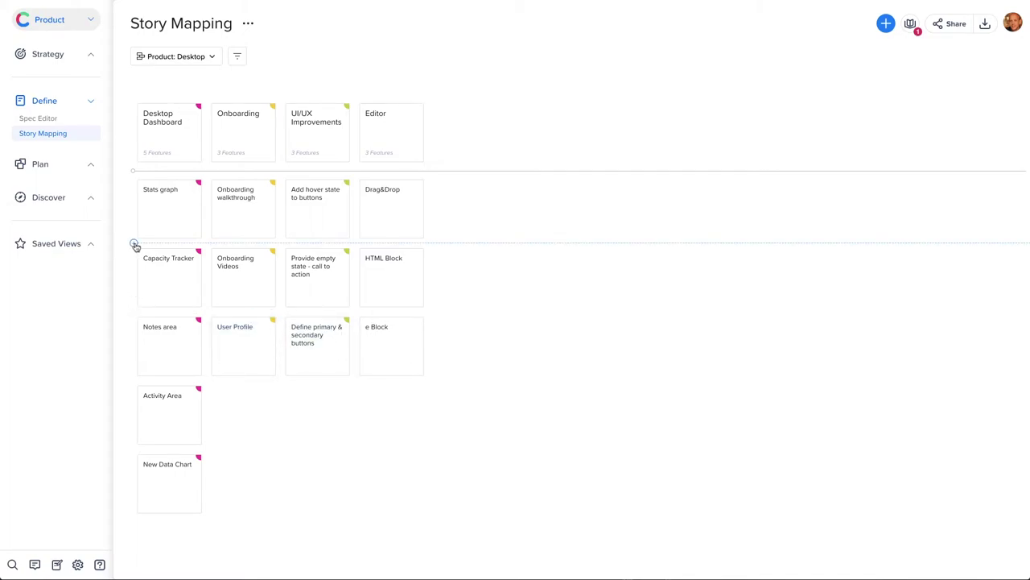
mouse_move(134, 313)
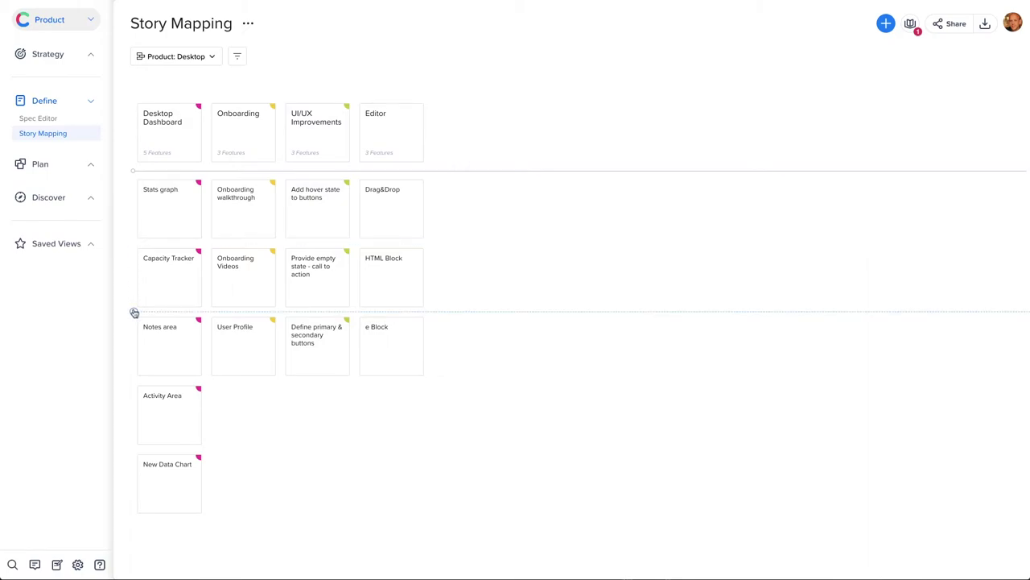
mouse_move(133, 382)
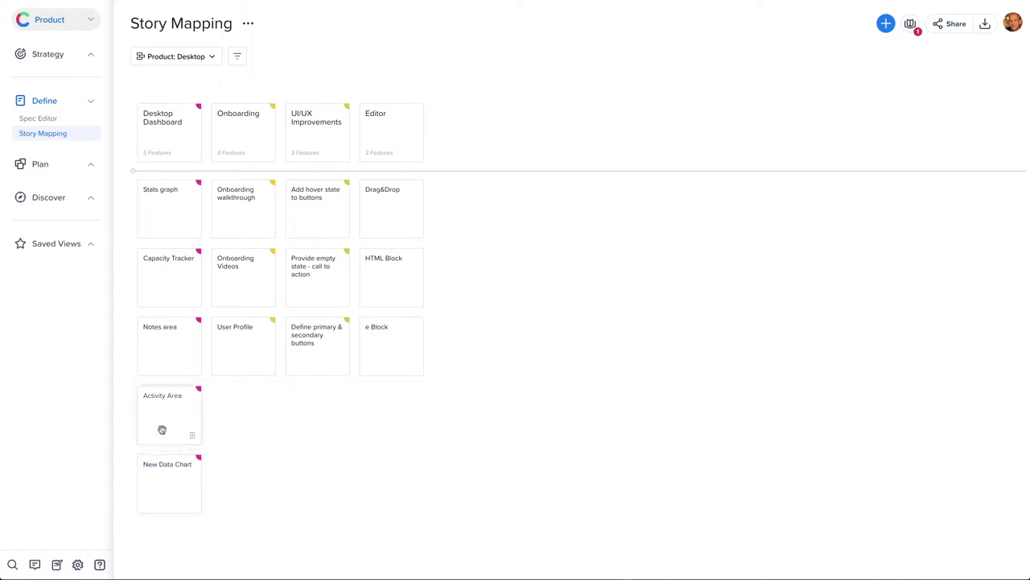
drag(159, 397, 152, 235)
drag(230, 326, 233, 176)
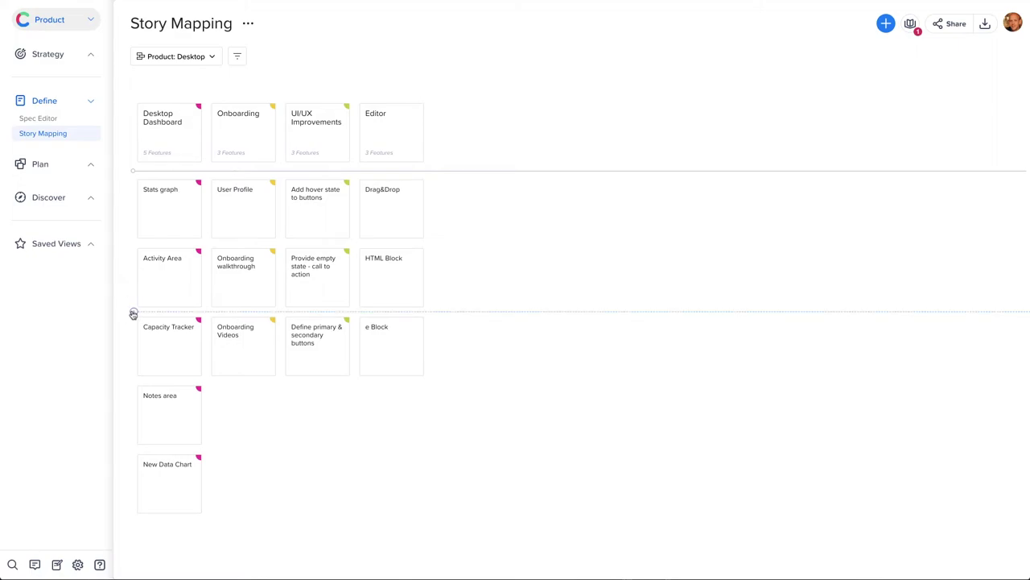
click(134, 313)
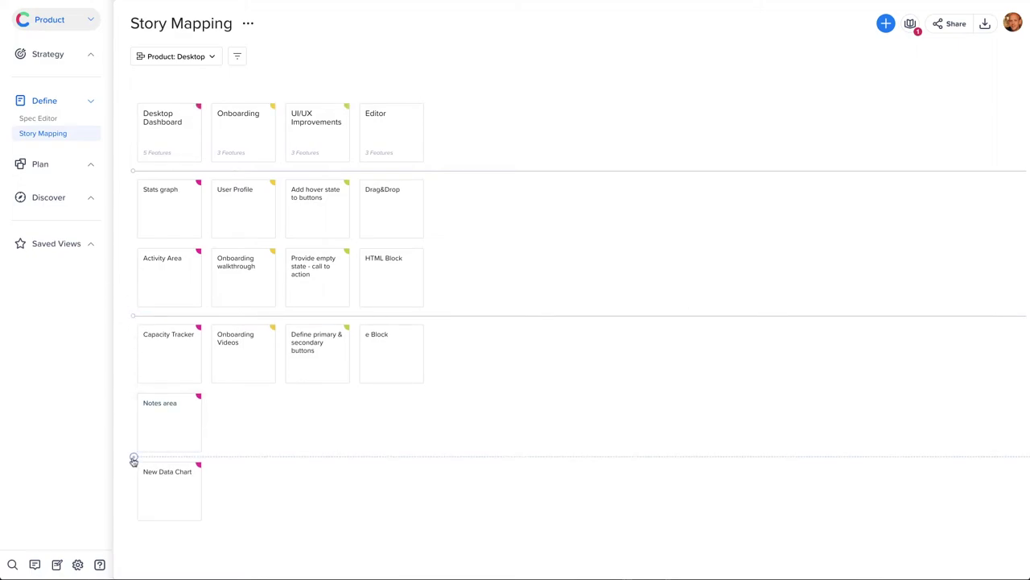
Add a release line above New Data Chart and select the eight first-release features
click(134, 460)
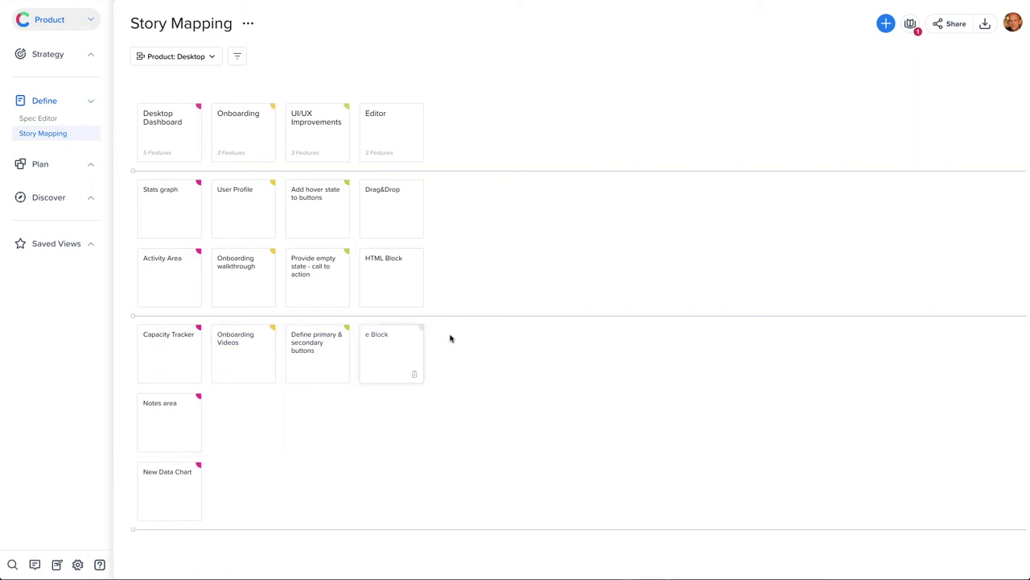
click(506, 461)
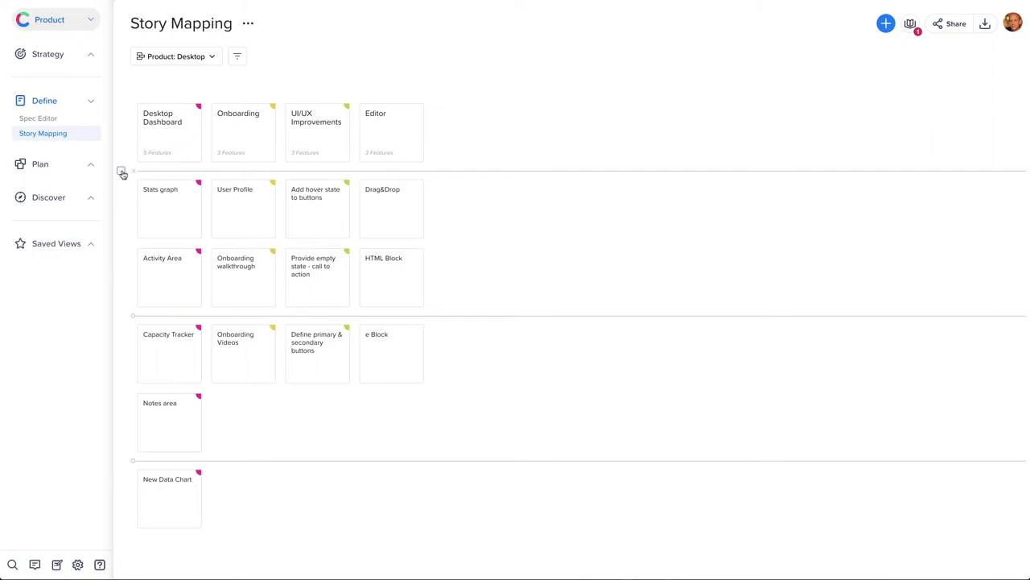
click(121, 172)
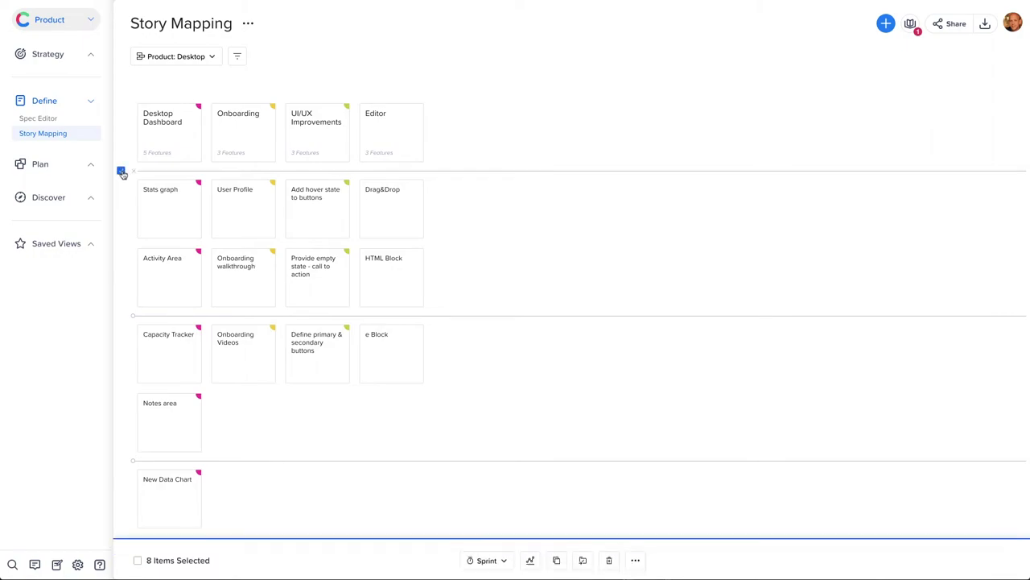
click(489, 560)
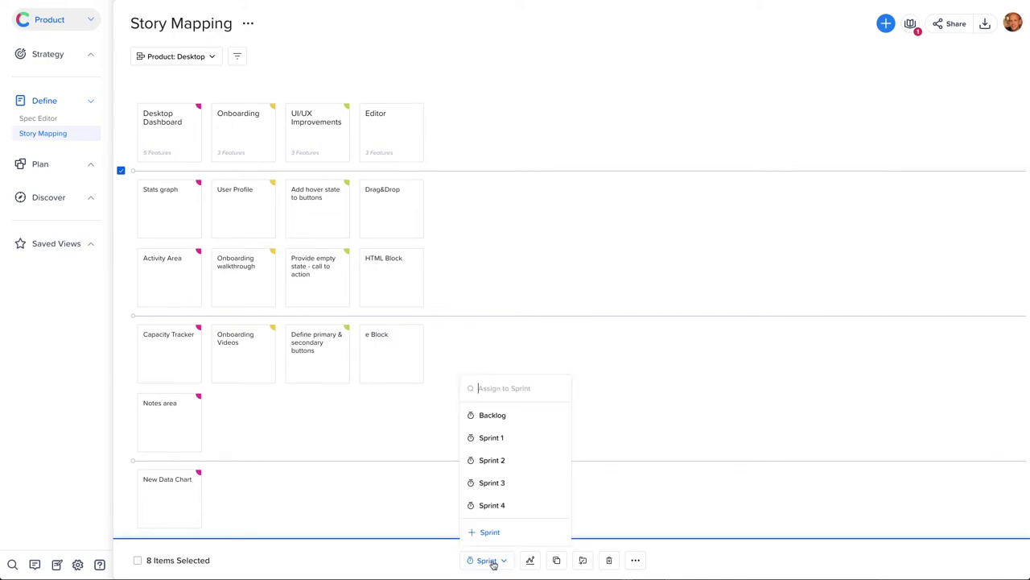
click(489, 561)
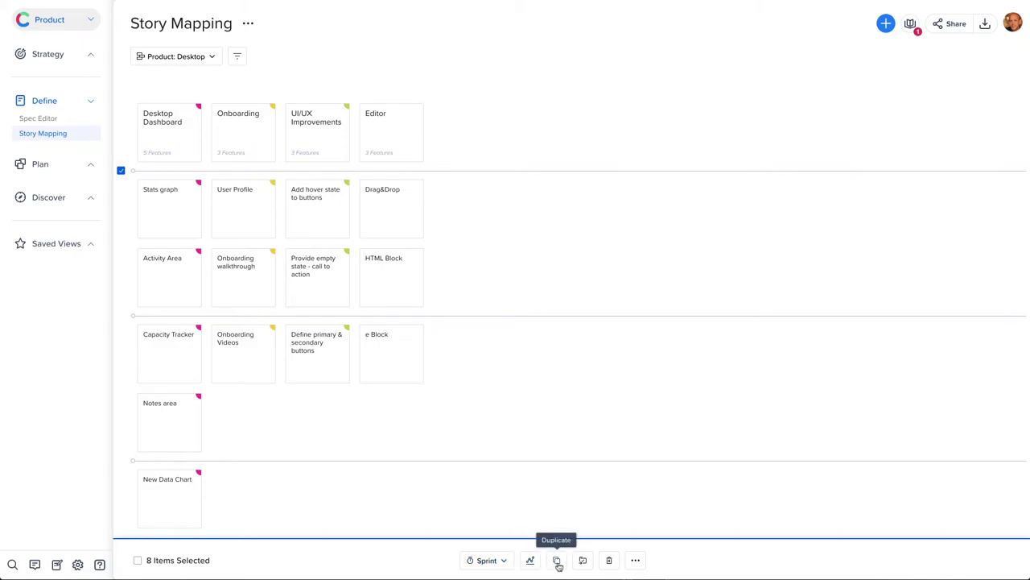
Bulk-set the eight selected features to Med importance and Release 3.0
click(632, 562)
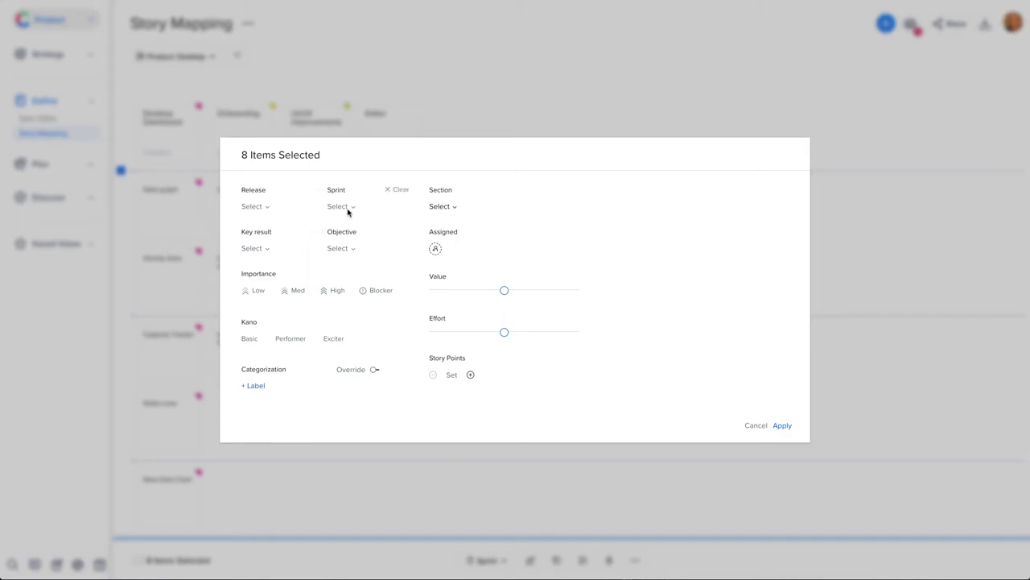
click(290, 292)
click(266, 207)
click(280, 260)
click(781, 425)
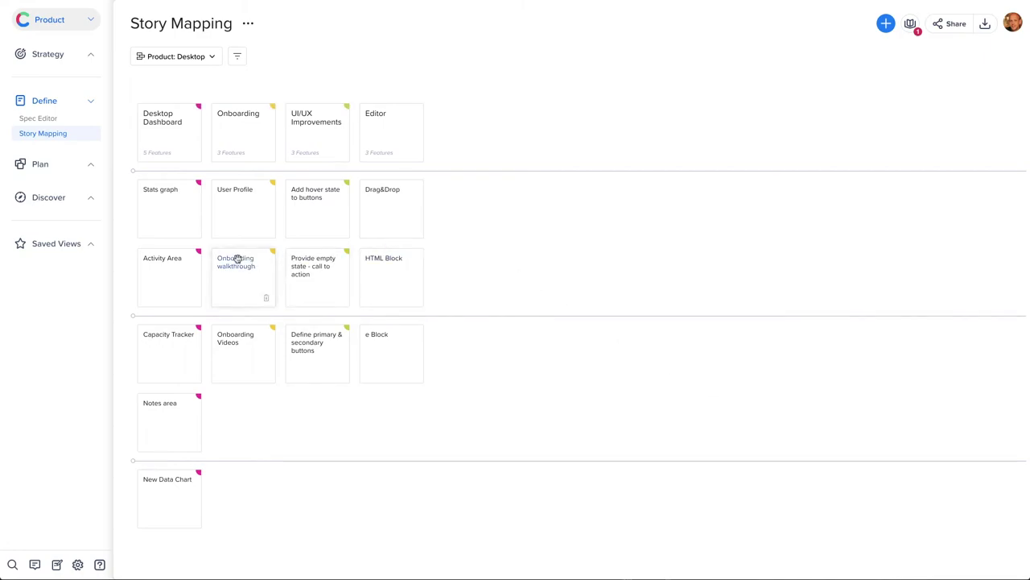
mouse_move(217, 314)
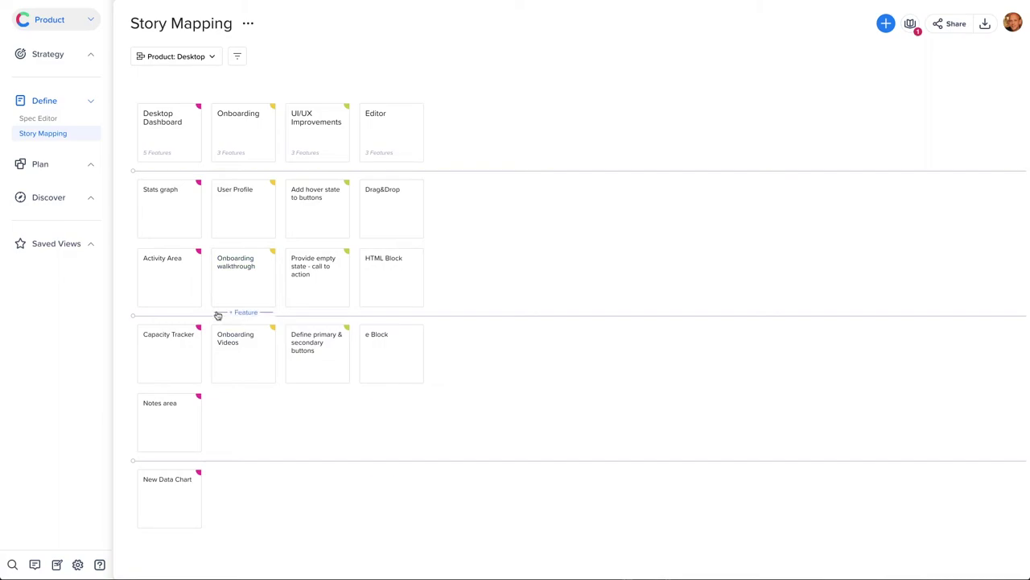
click(239, 58)
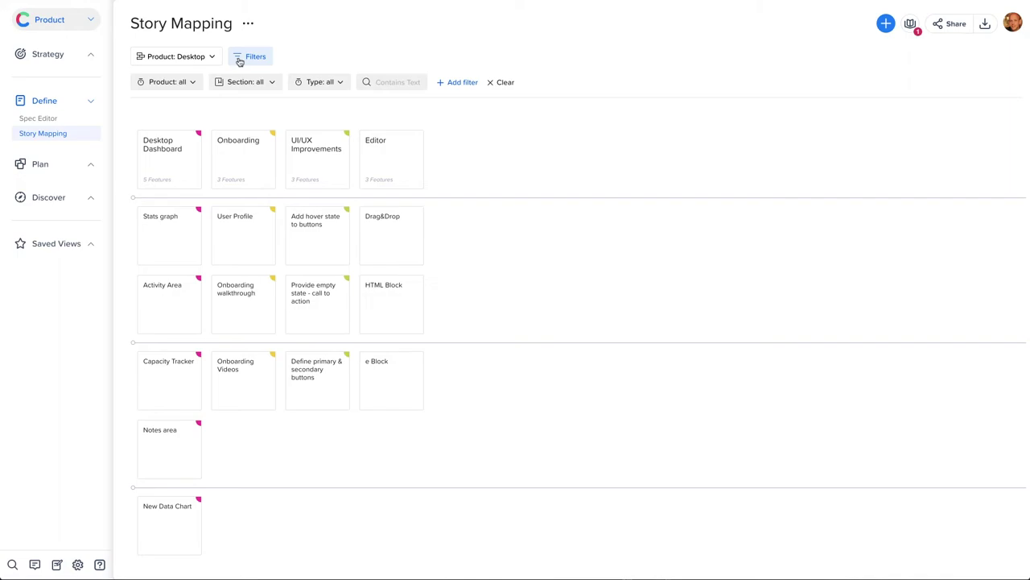
click(455, 84)
click(447, 137)
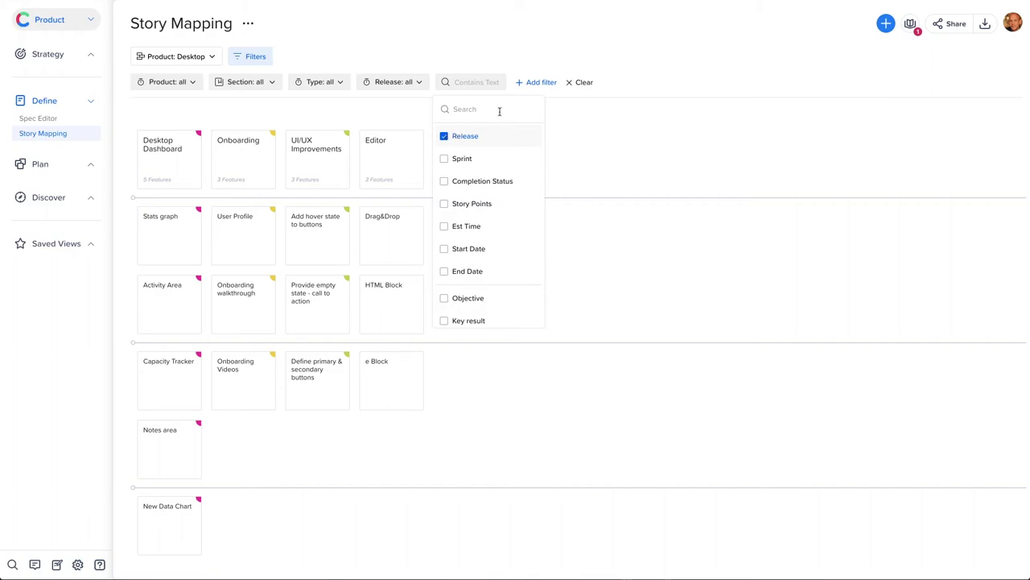
click(626, 86)
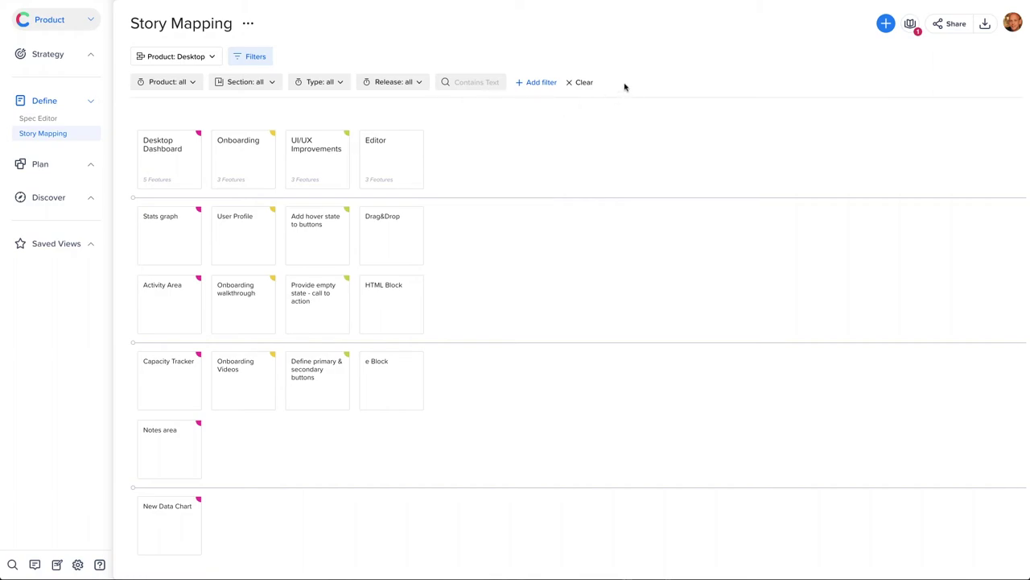
click(417, 84)
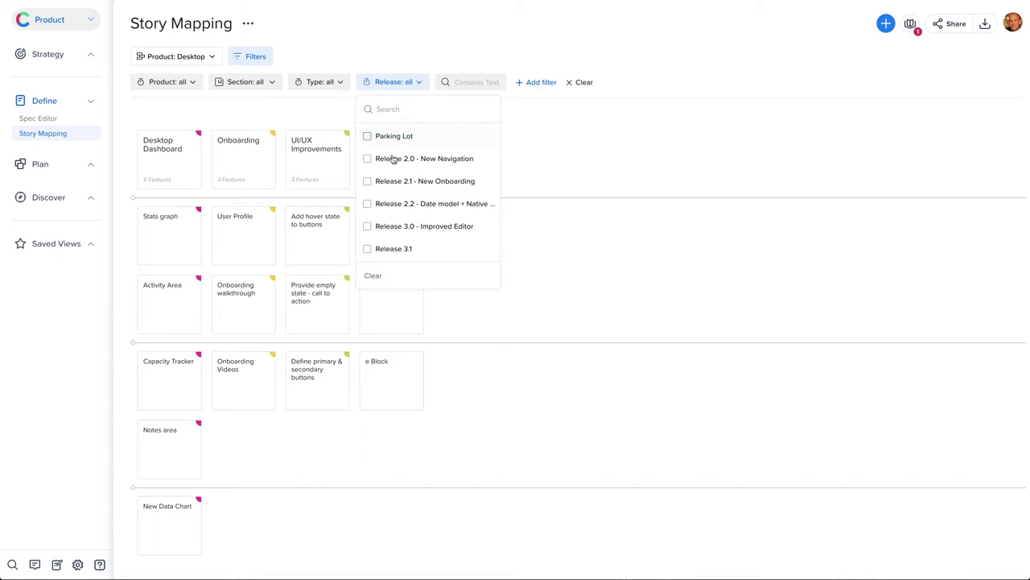
click(368, 227)
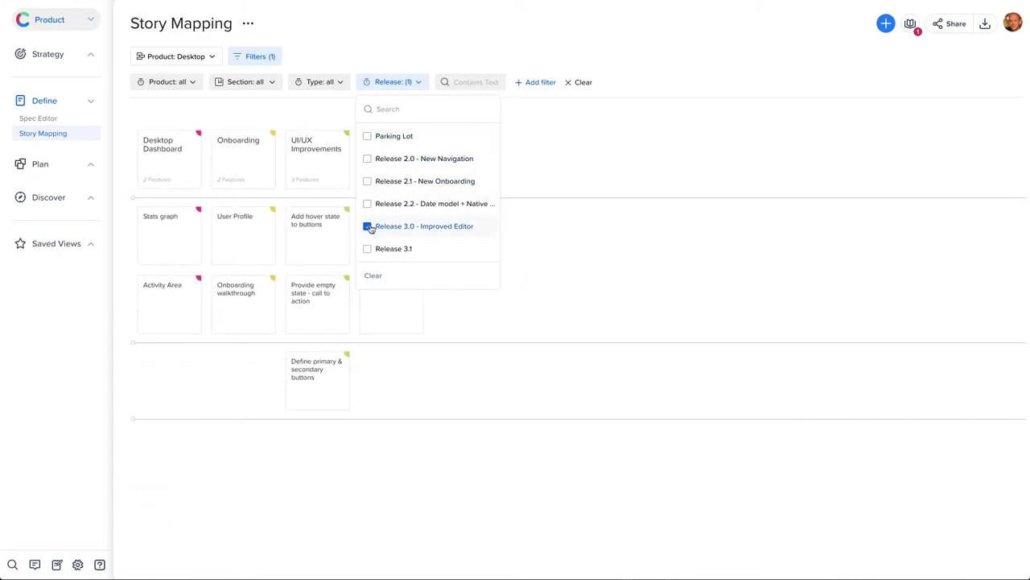
click(368, 228)
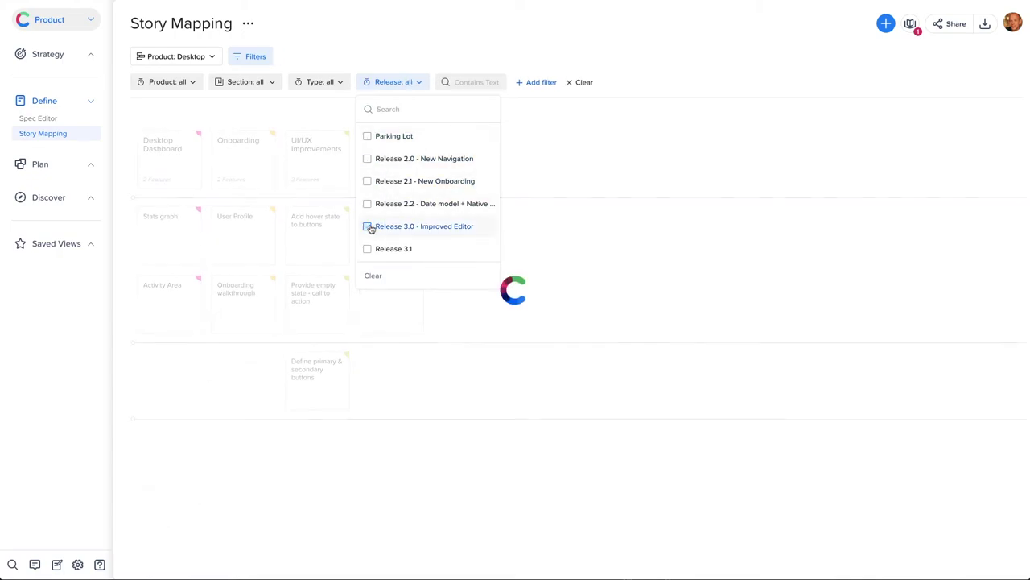
click(613, 52)
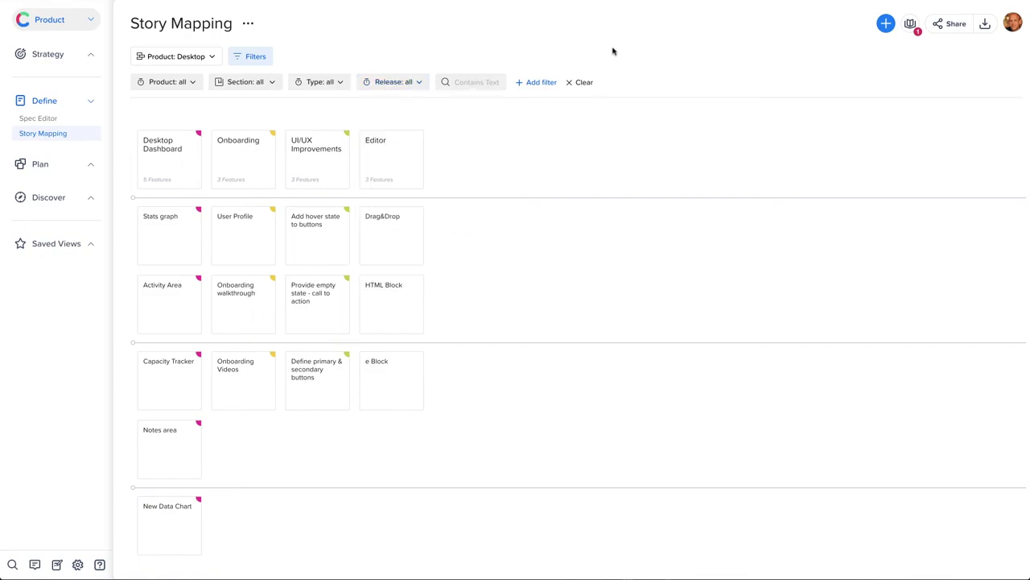
click(578, 84)
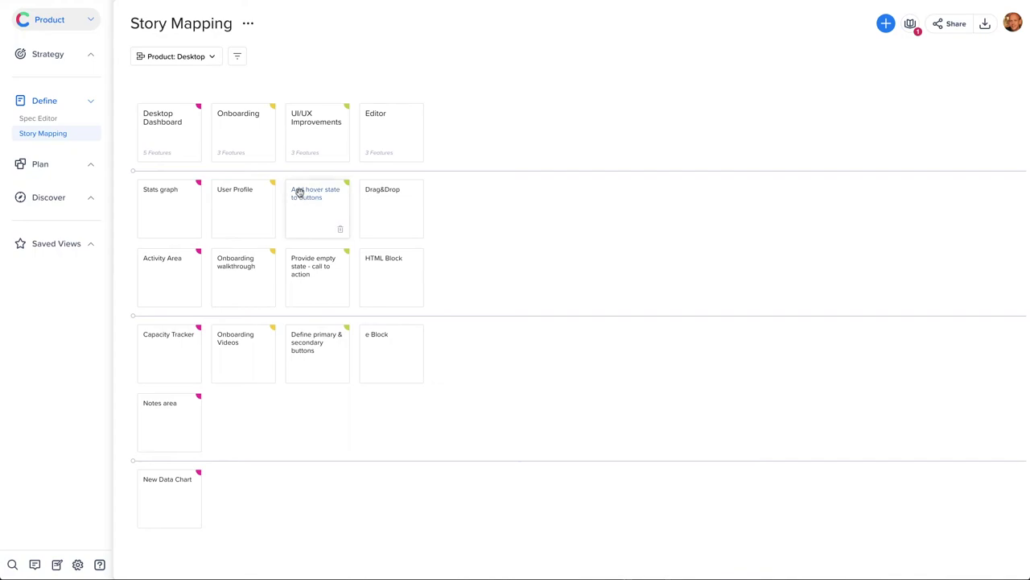
click(884, 25)
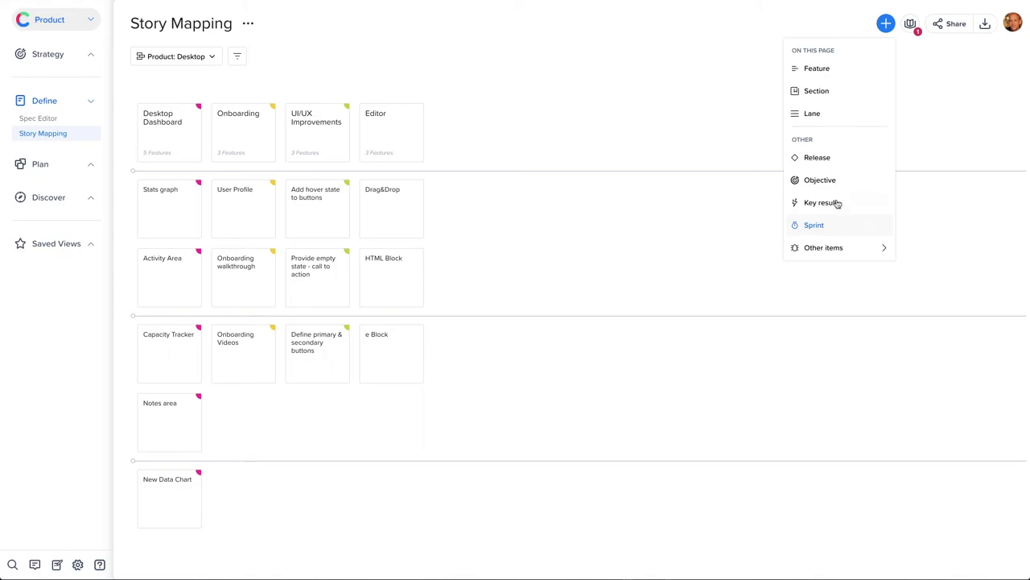
click(822, 158)
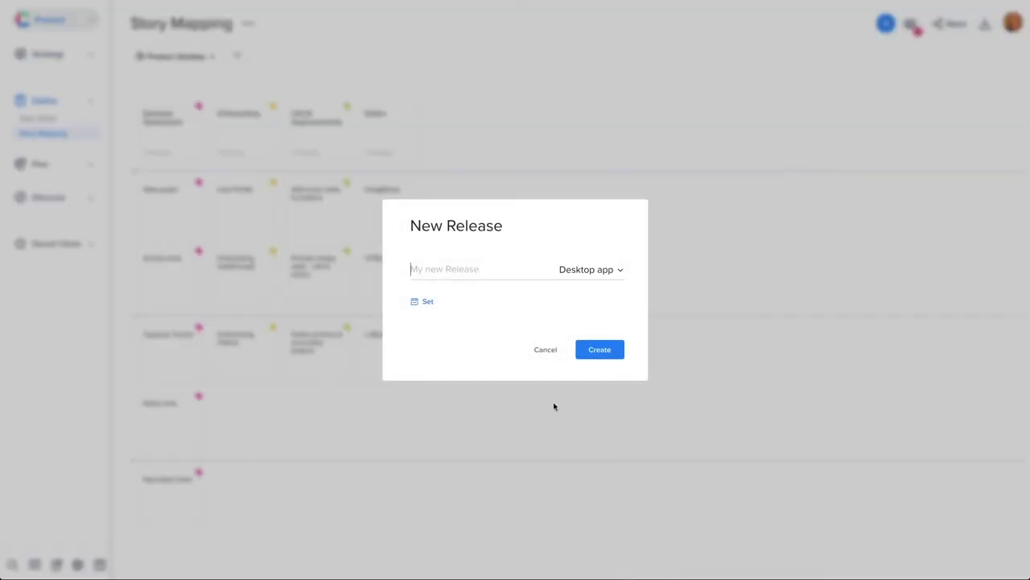
click(545, 351)
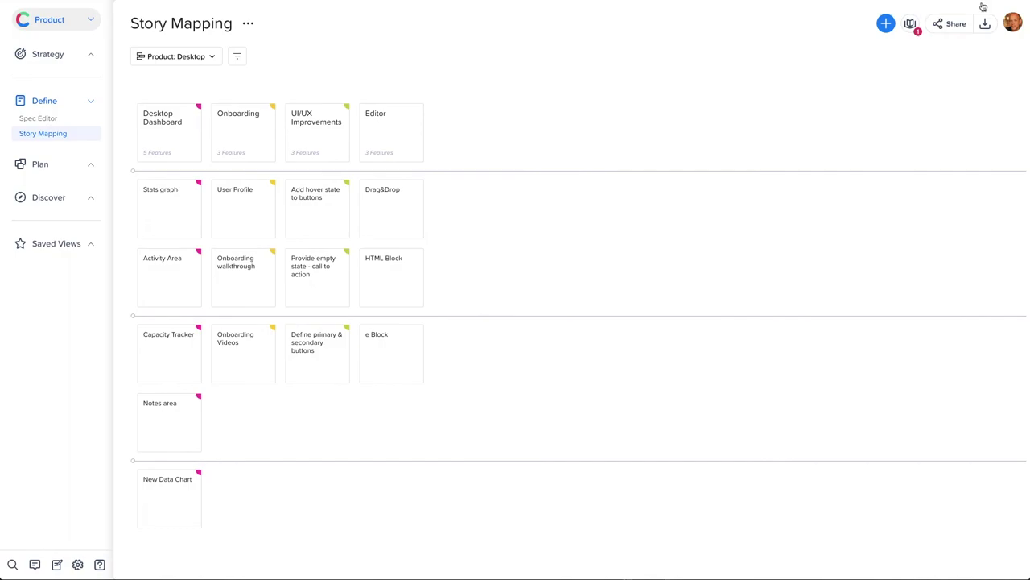
click(950, 24)
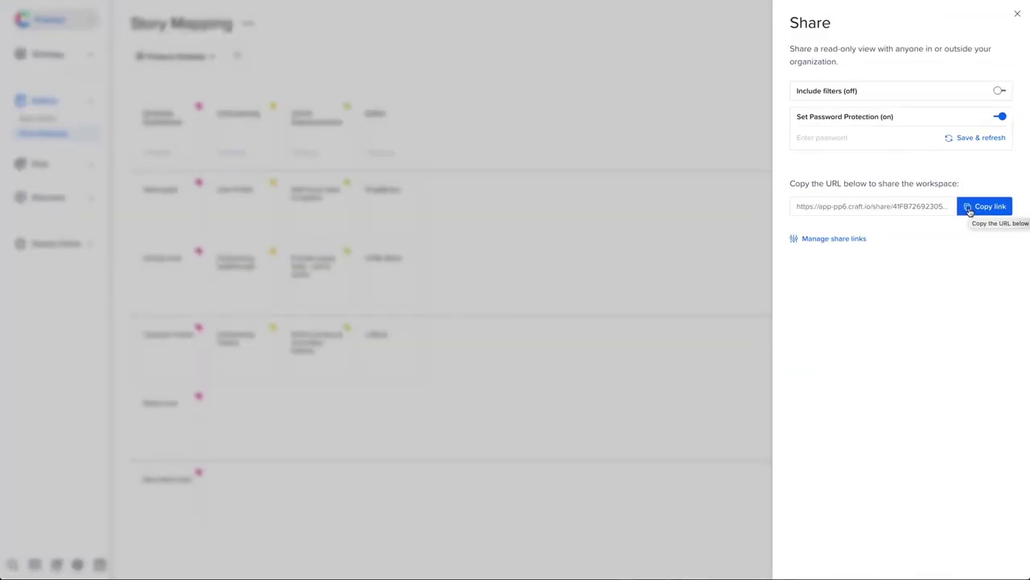
click(723, 133)
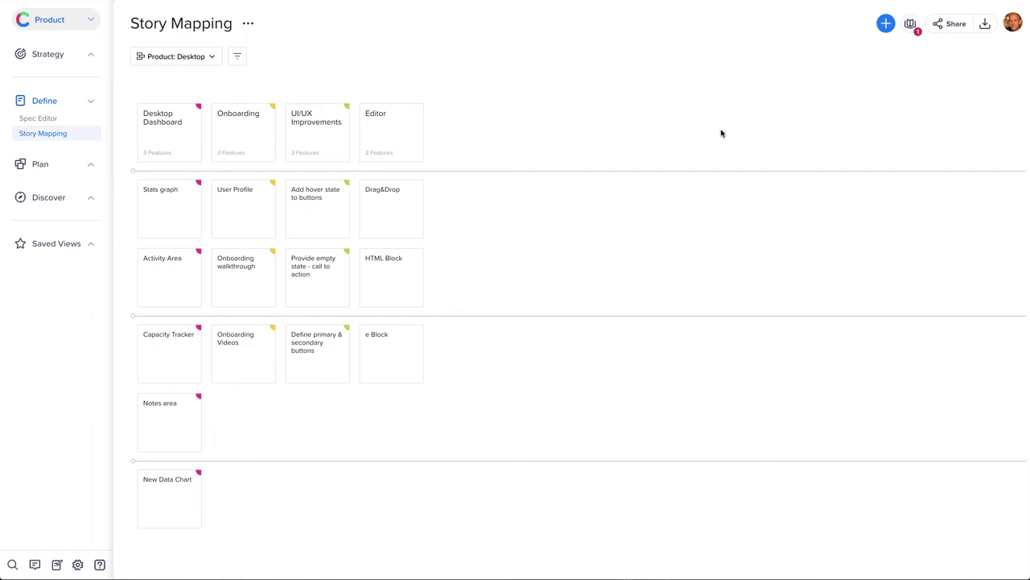
Write 'Idea' in the personal Notes panel, select the word, then close the notes
click(57, 566)
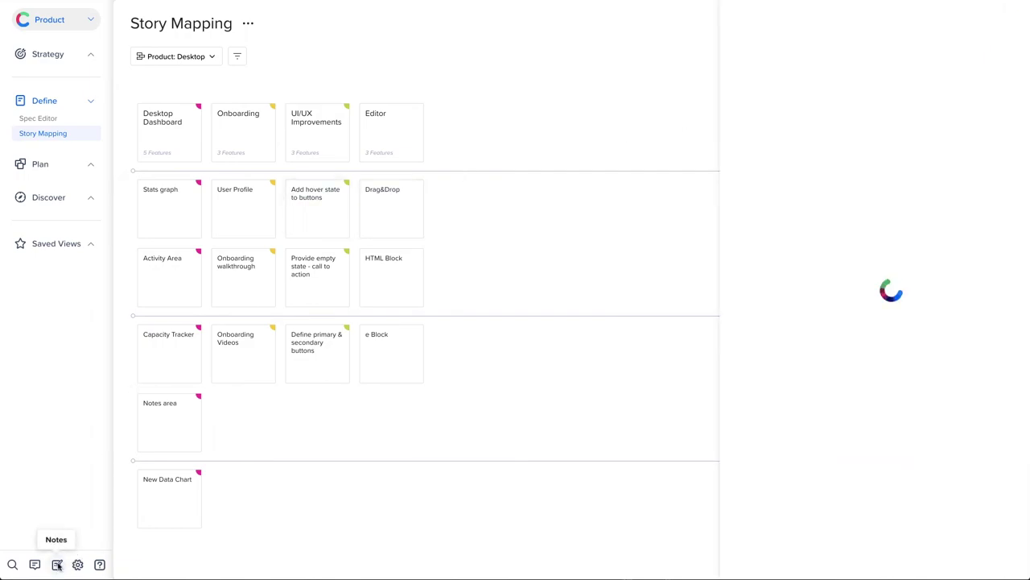
click(757, 94)
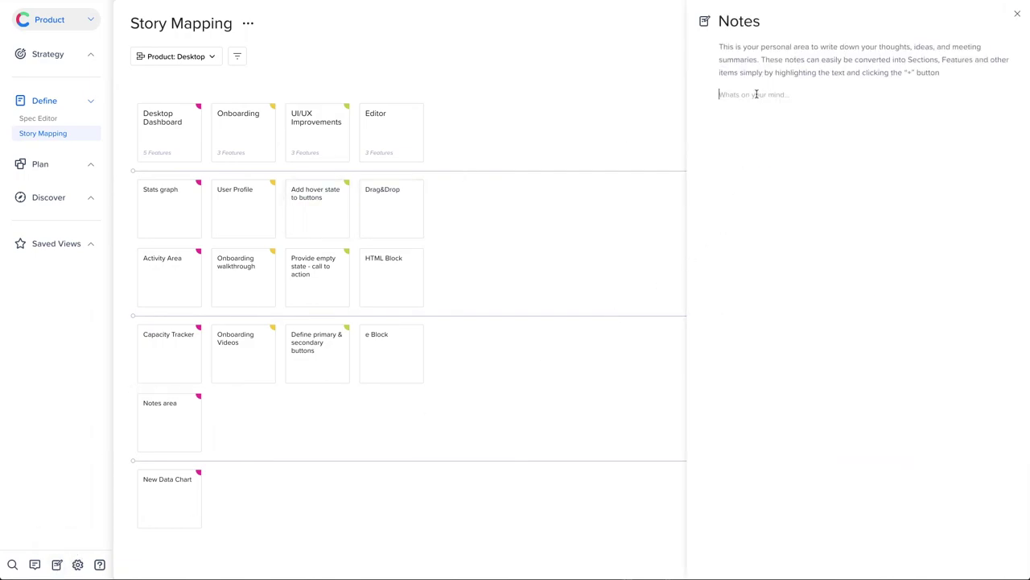
text(Idea)
drag(743, 89, 720, 95)
click(719, 94)
double_click(721, 94)
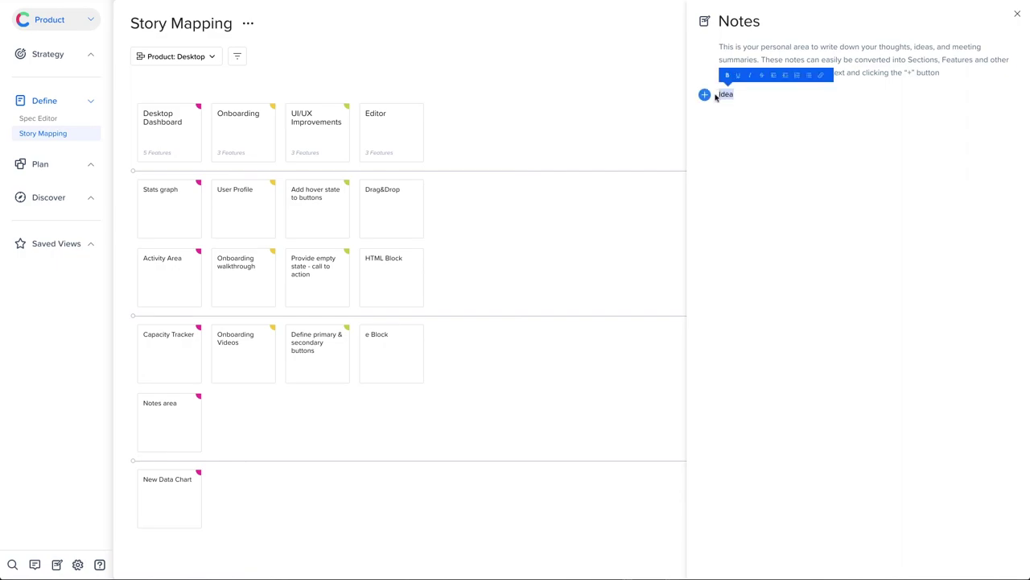
click(601, 127)
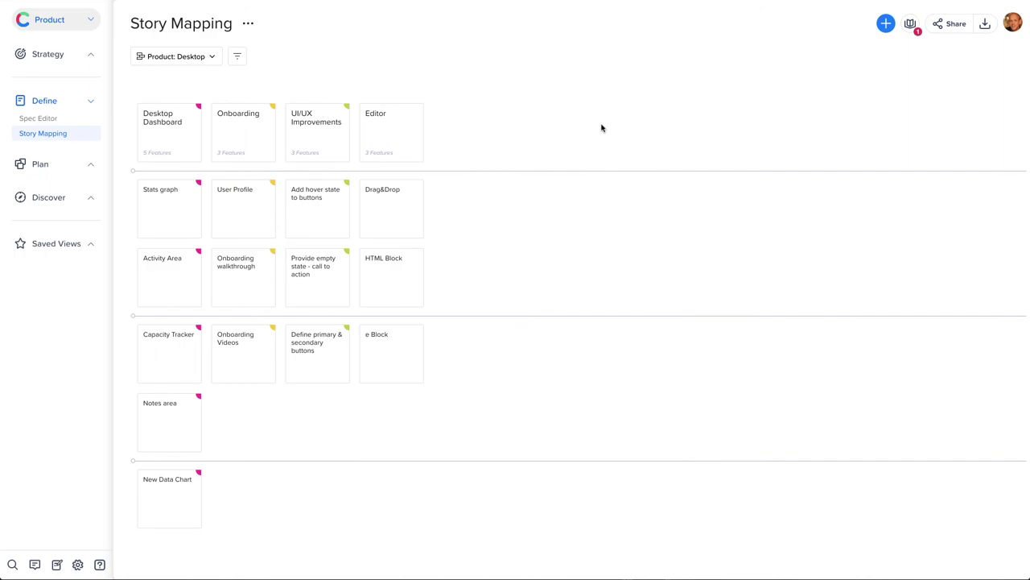